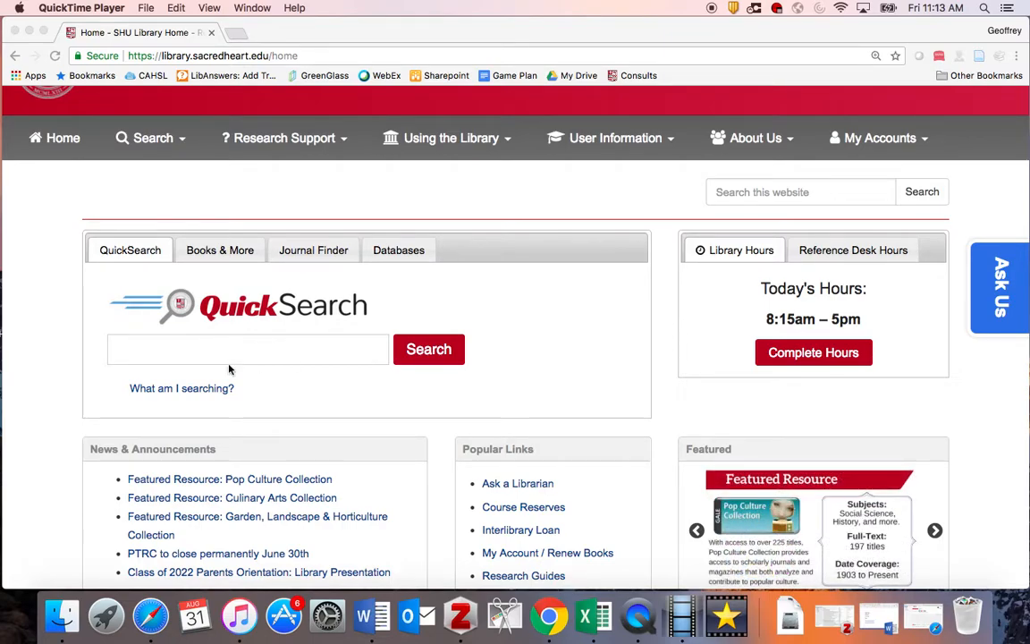
Step: Open the explanation of what QuickSearch covers and review its list of included resources
left_click(262, 357)
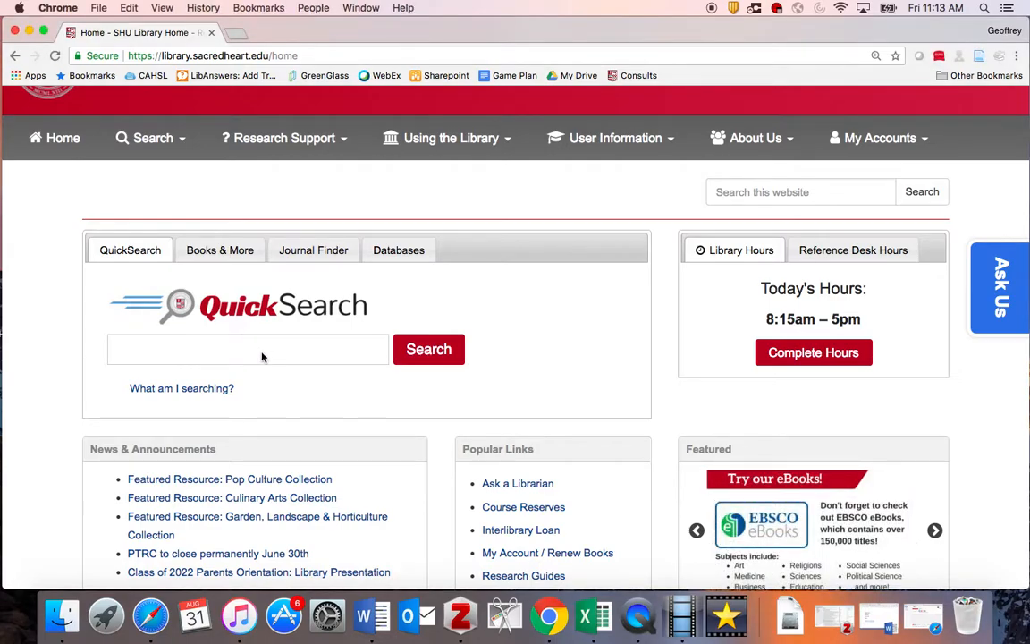
scroll(262, 357, "down", 1)
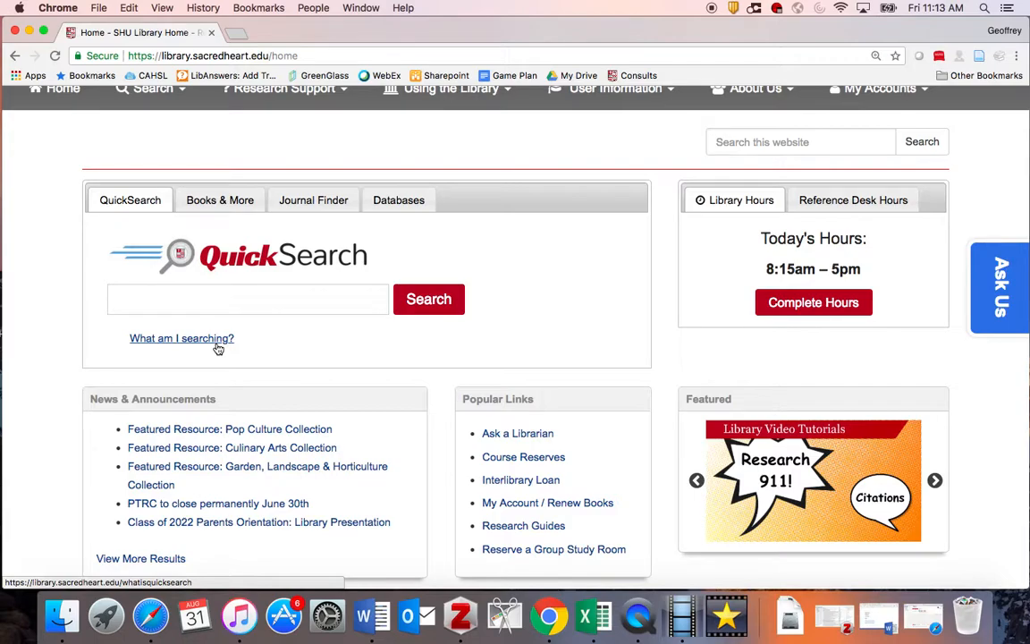
left_click(218, 347)
scroll(329, 405, "down", 2)
scroll(331, 407, "down", 2)
scroll(331, 407, "down", 2)
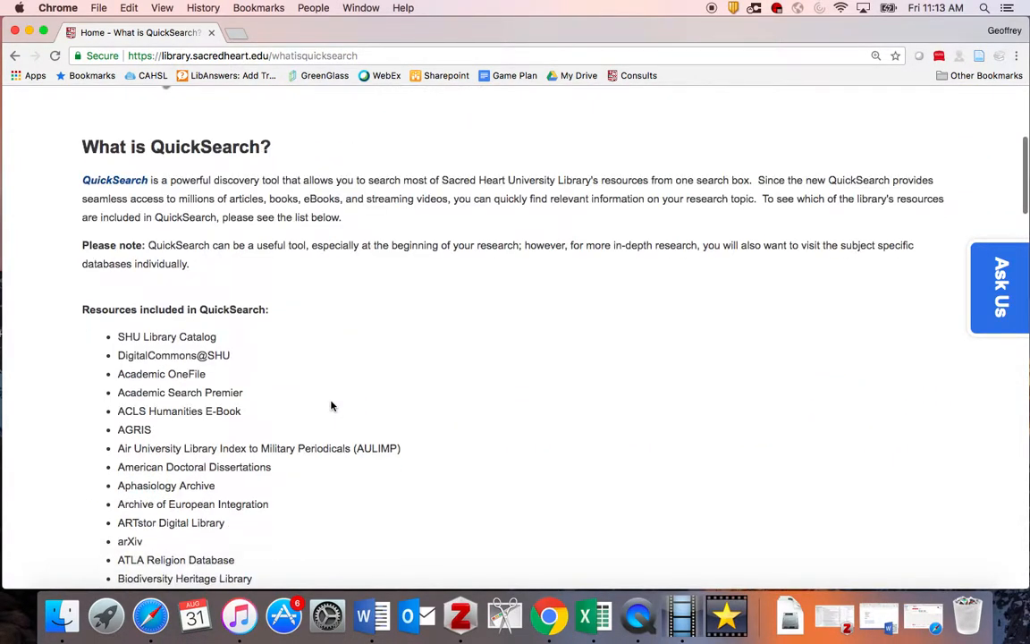
scroll(331, 406, "down", 4)
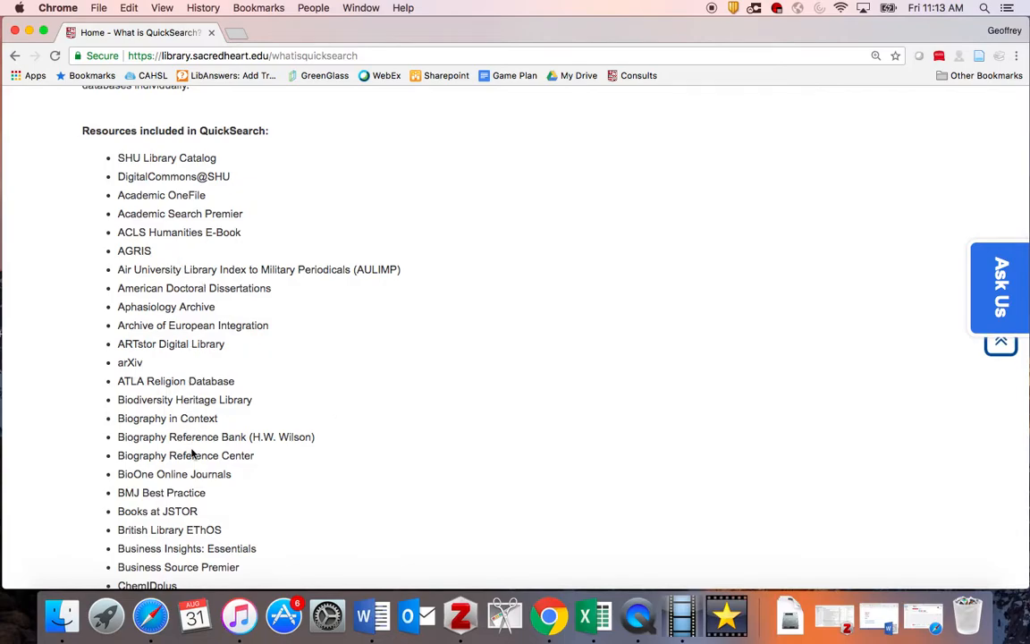
scroll(322, 329, "down", 4)
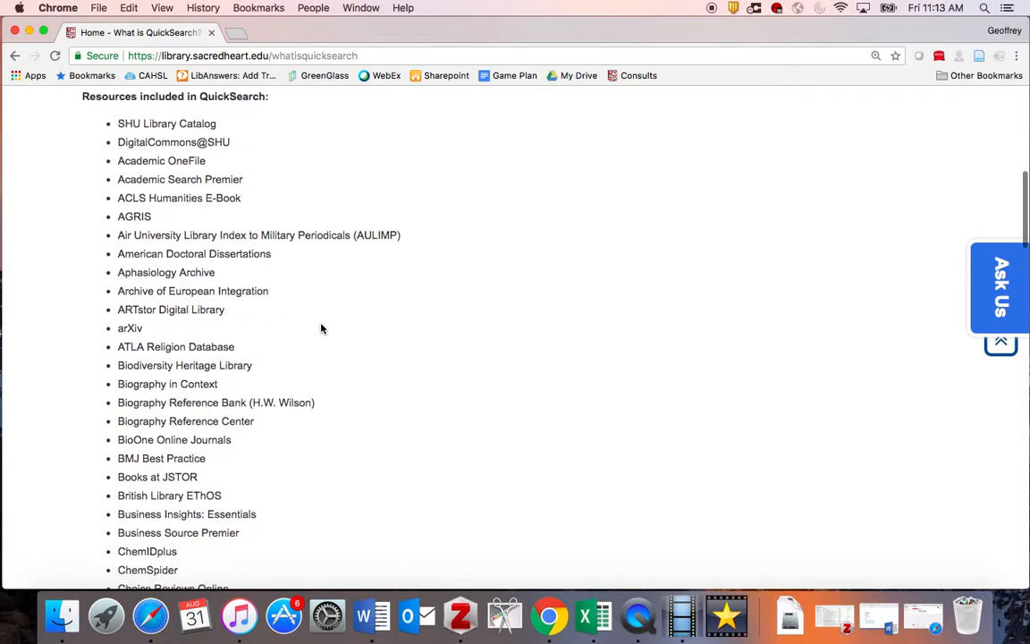
scroll(322, 329, "down", 2)
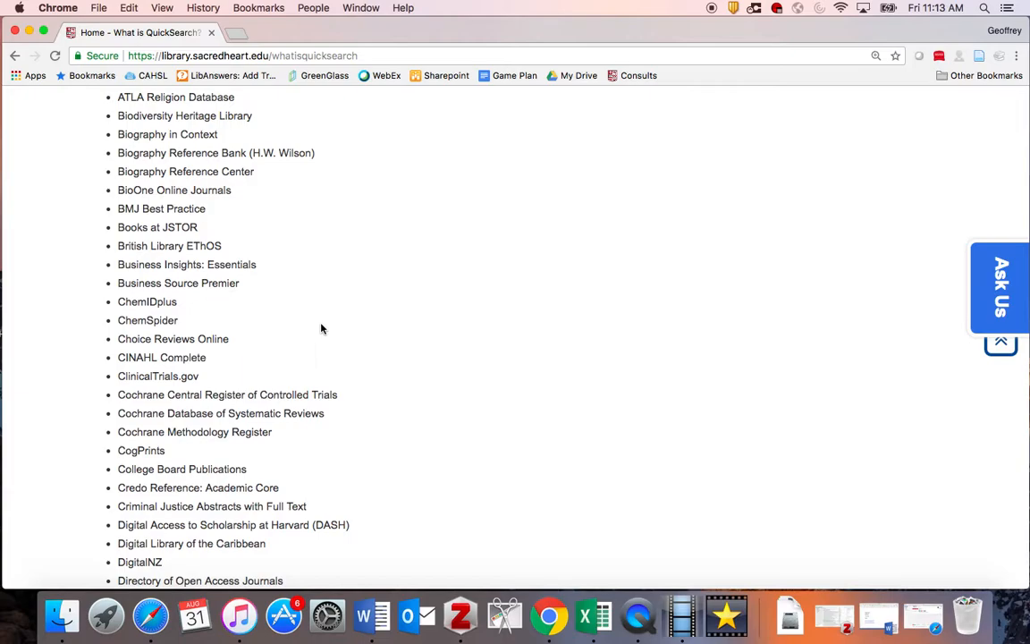
scroll(322, 329, "up", 10)
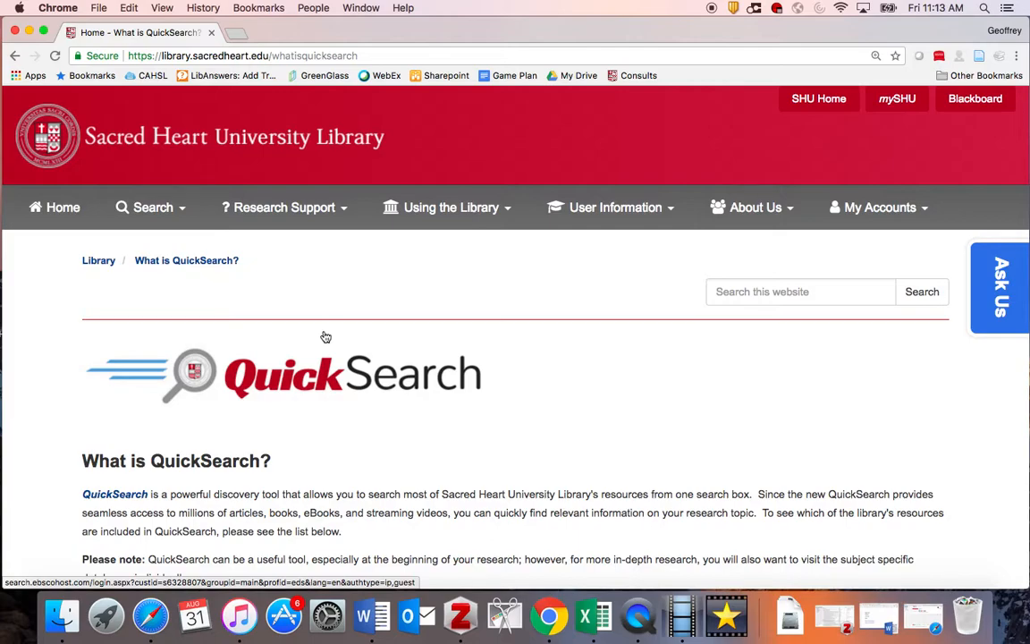
Step: Open the library's Databases by Subject page and choose the Health Sciences databases
left_click(328, 213)
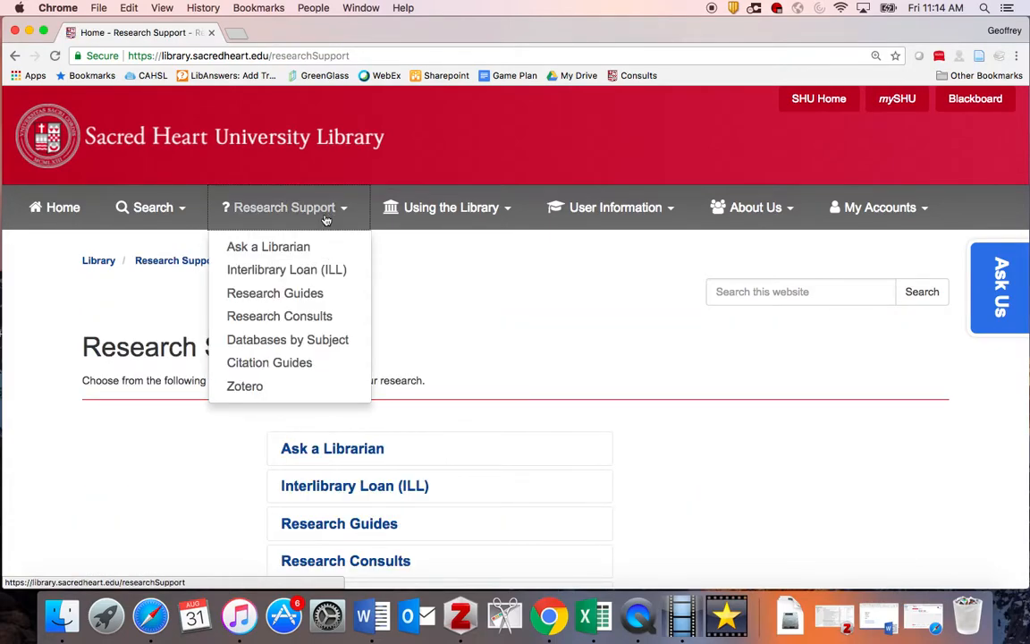
left_click(316, 339)
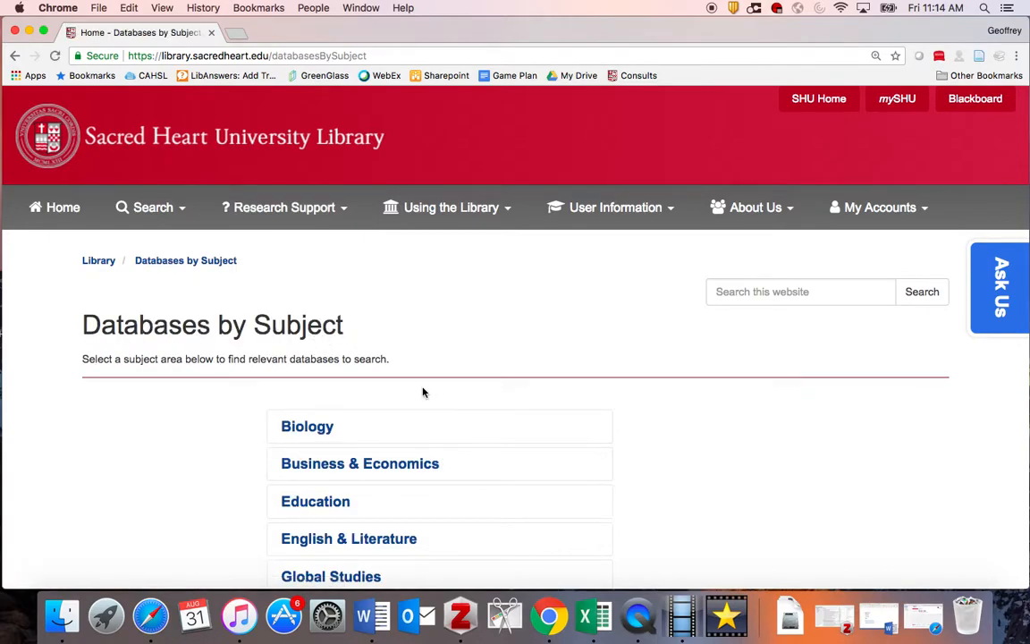
scroll(423, 390, "down", 3)
scroll(423, 391, "down", 3)
left_click(450, 398)
Step: Review the Best Bets for Health Sciences and open the Trip Medical Database
scroll(450, 398, "down", 6)
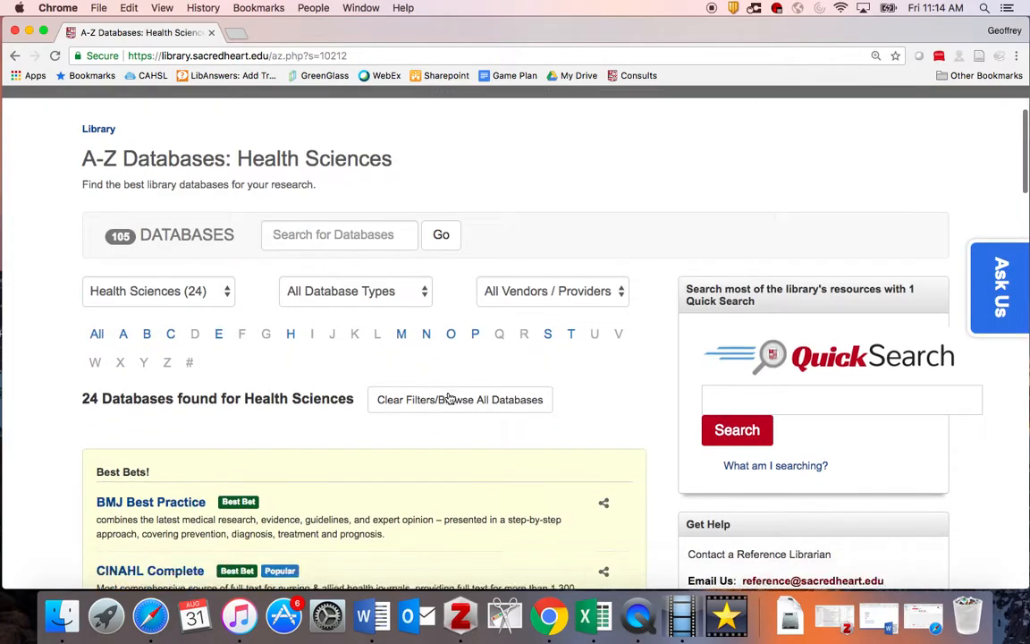
scroll(450, 398, "down", 5)
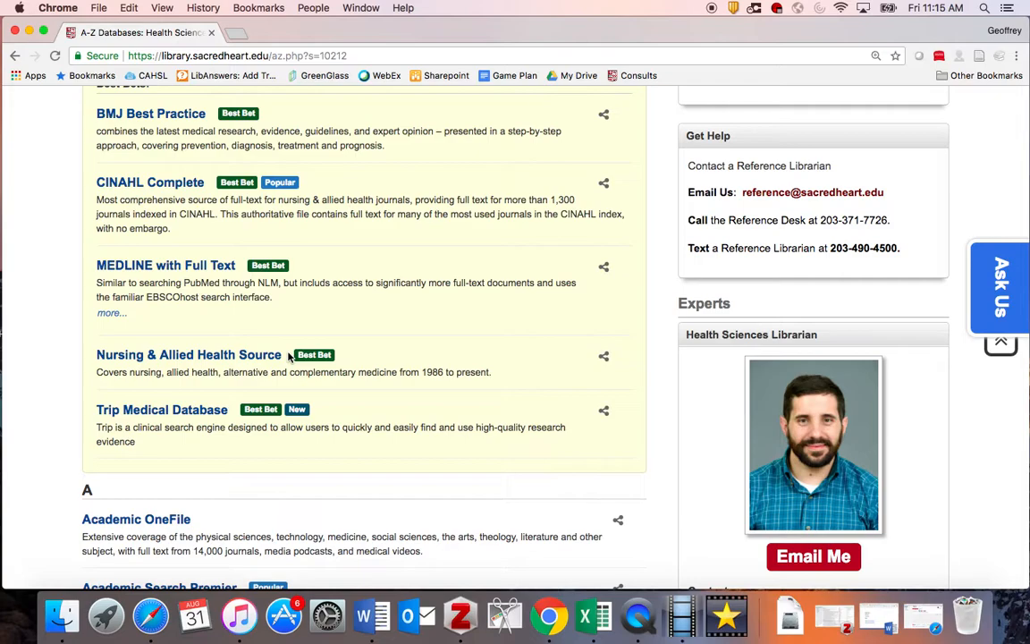
scroll(289, 355, "down", 2)
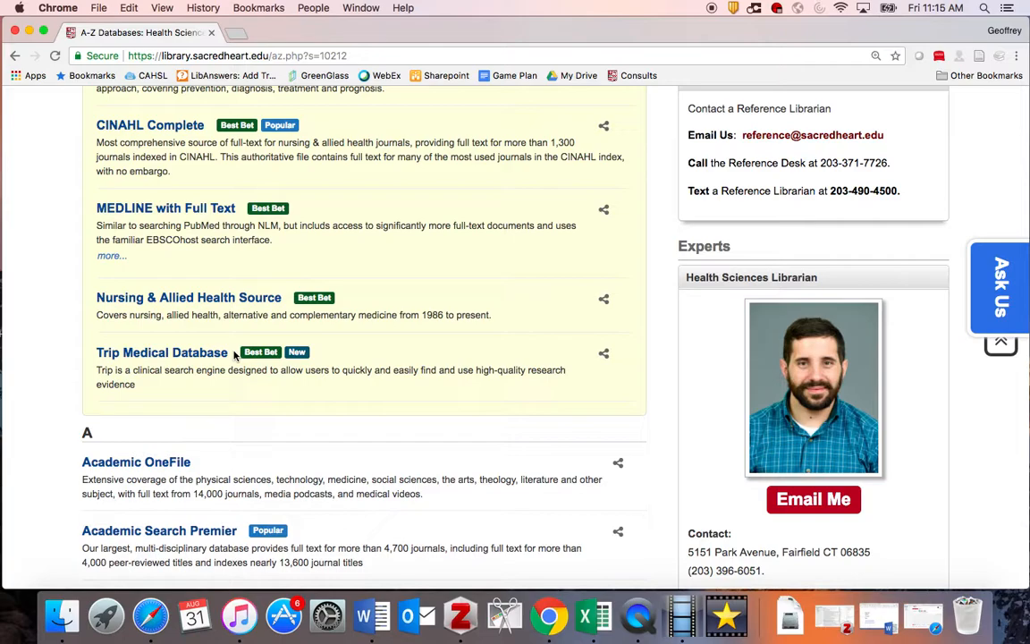
left_click(206, 355)
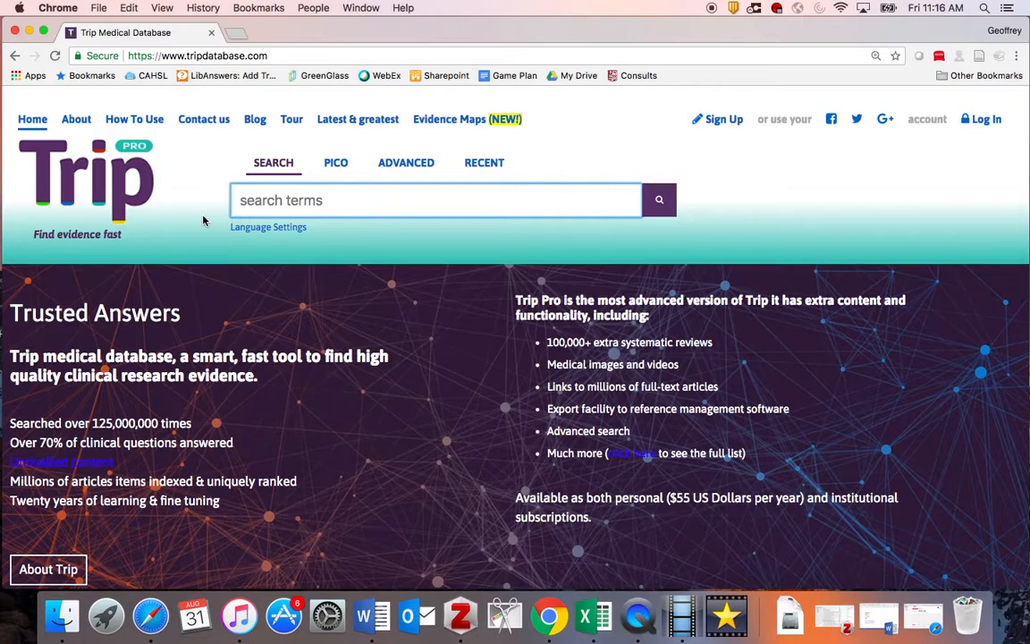
Step: Look over the Population, Intervention, Comparison and Outcome fields of Trip's PICO search form
left_click(340, 171)
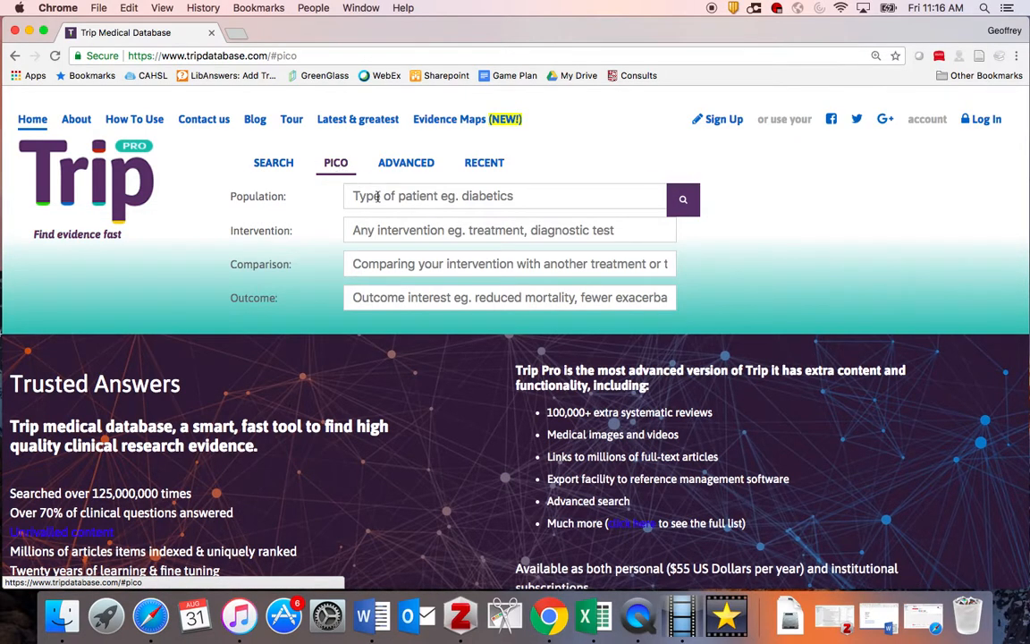
left_click(354, 196)
left_click(358, 230)
left_click(380, 267)
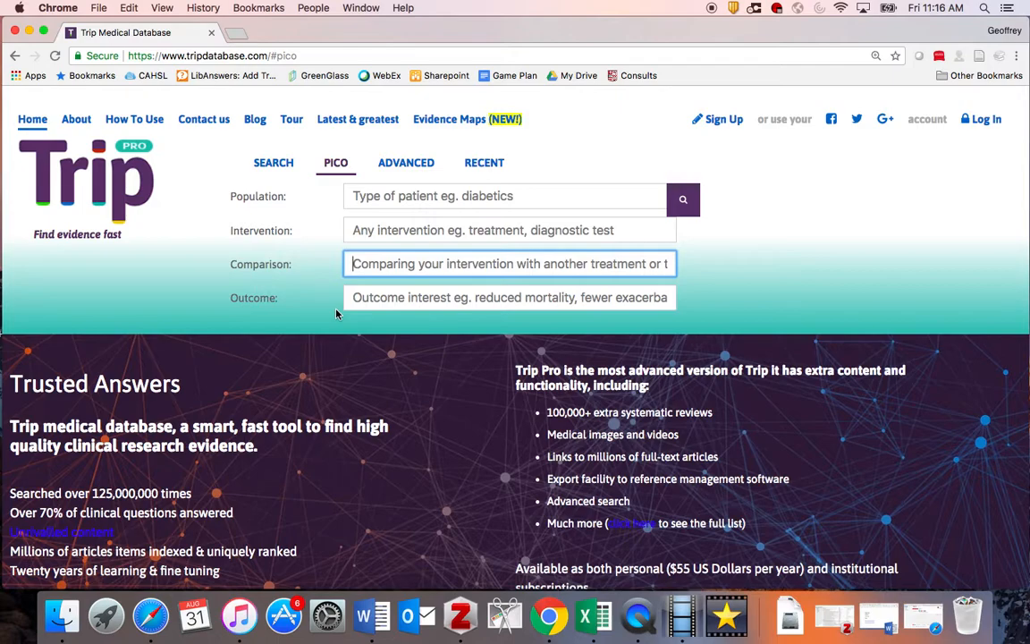
left_click(393, 197)
left_click(388, 232)
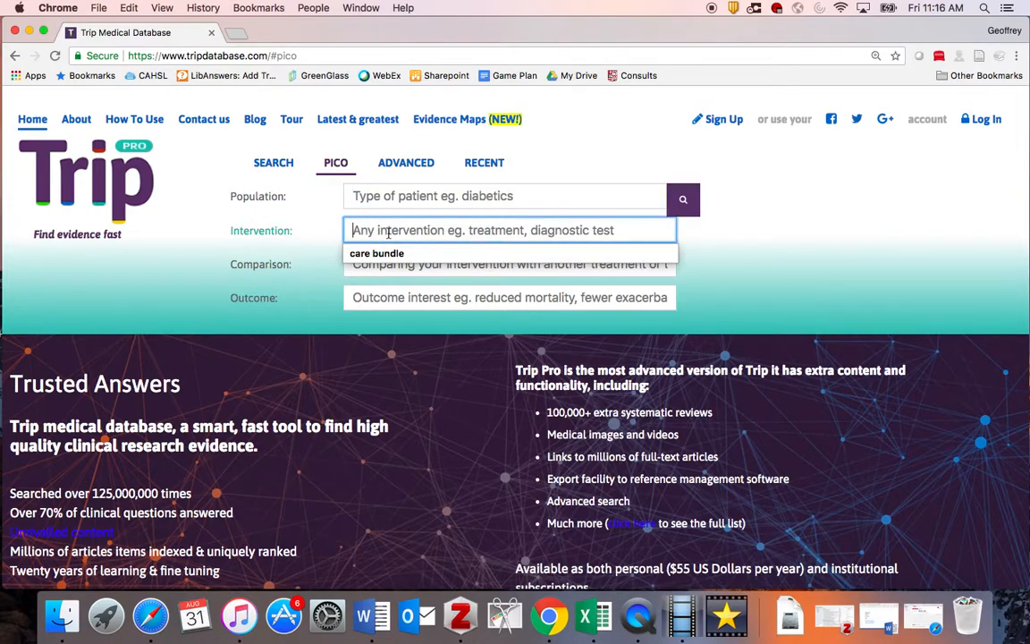
Step: Run a basic Trip search for "opioid epidemic"
left_click(273, 161)
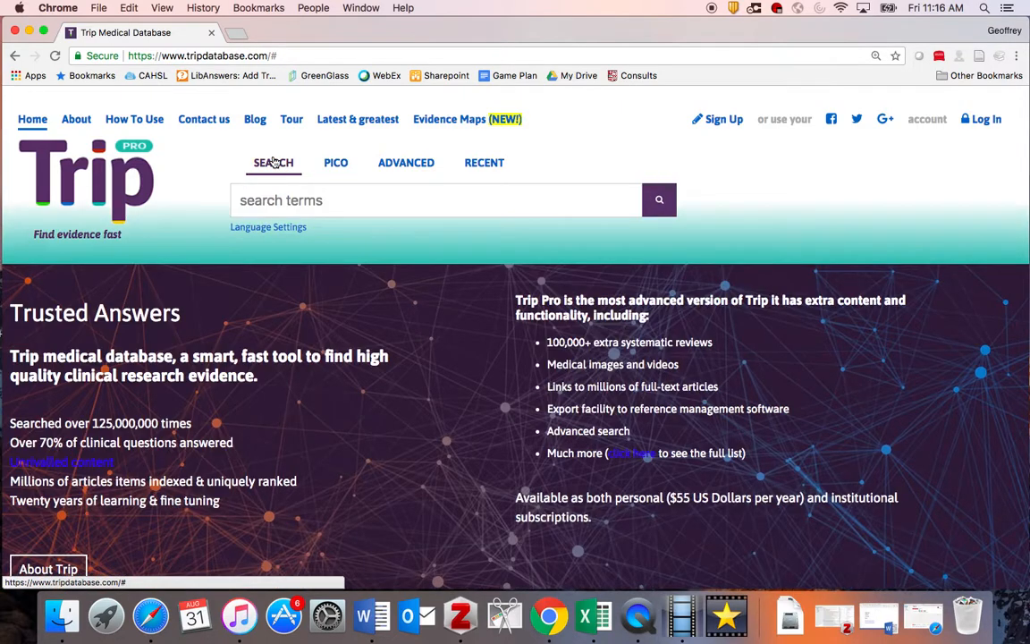
left_click(280, 199)
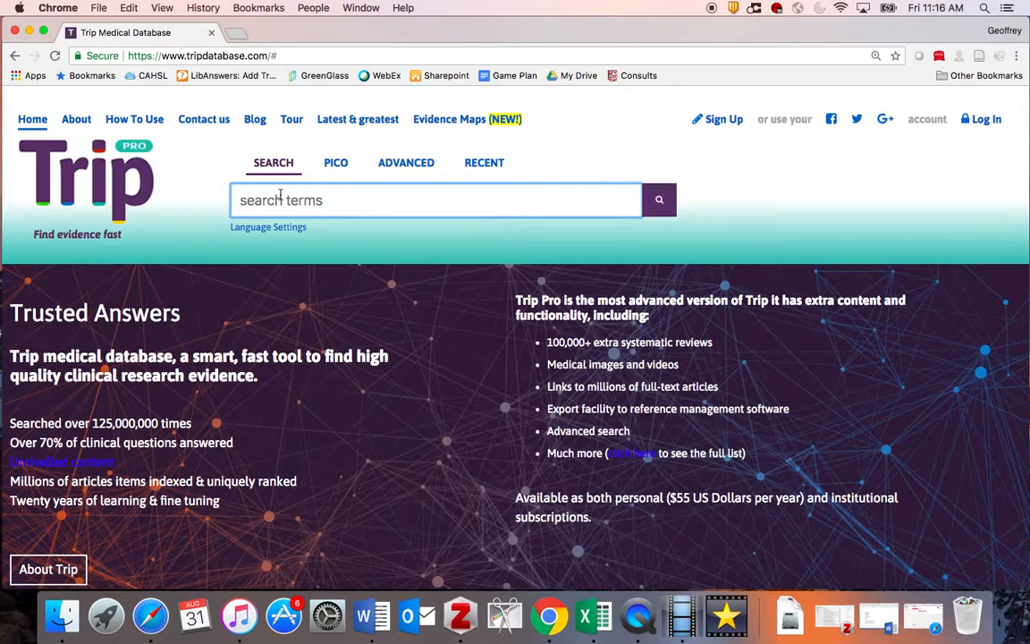
type("opioid ")
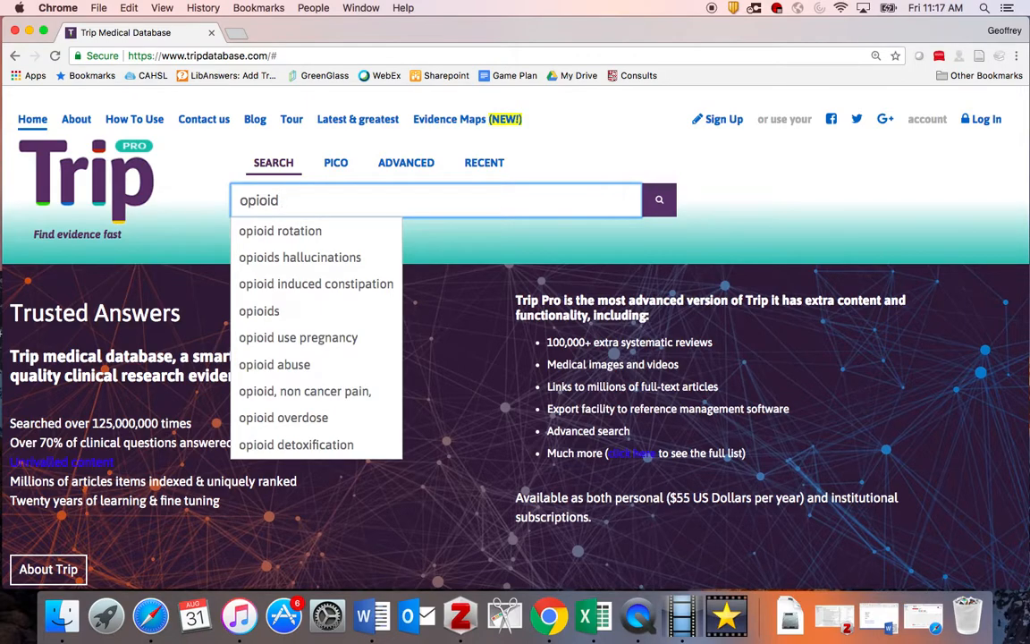
type("epidemic")
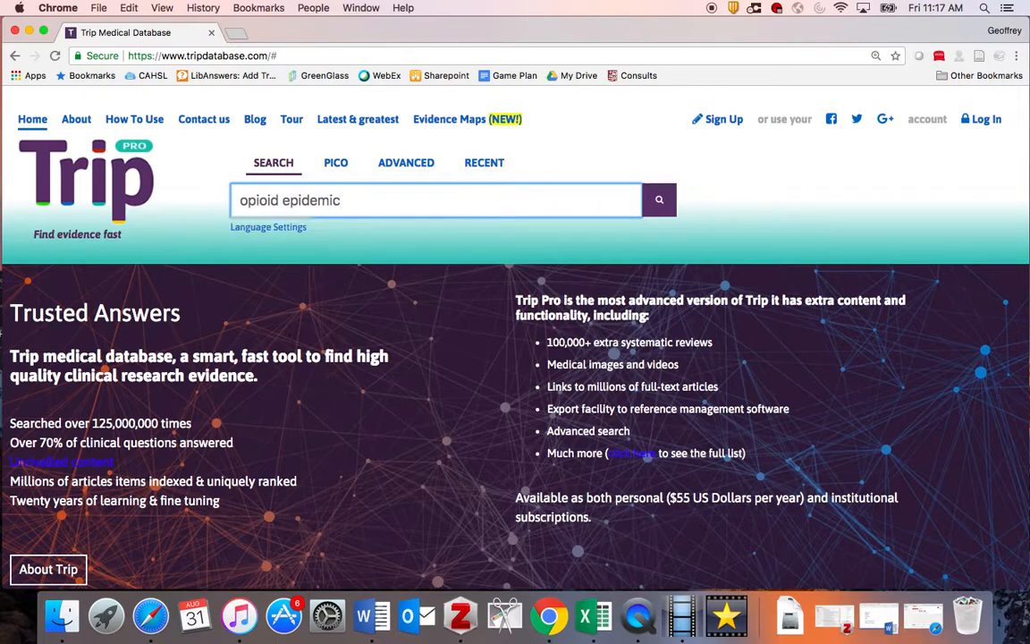
key("Return")
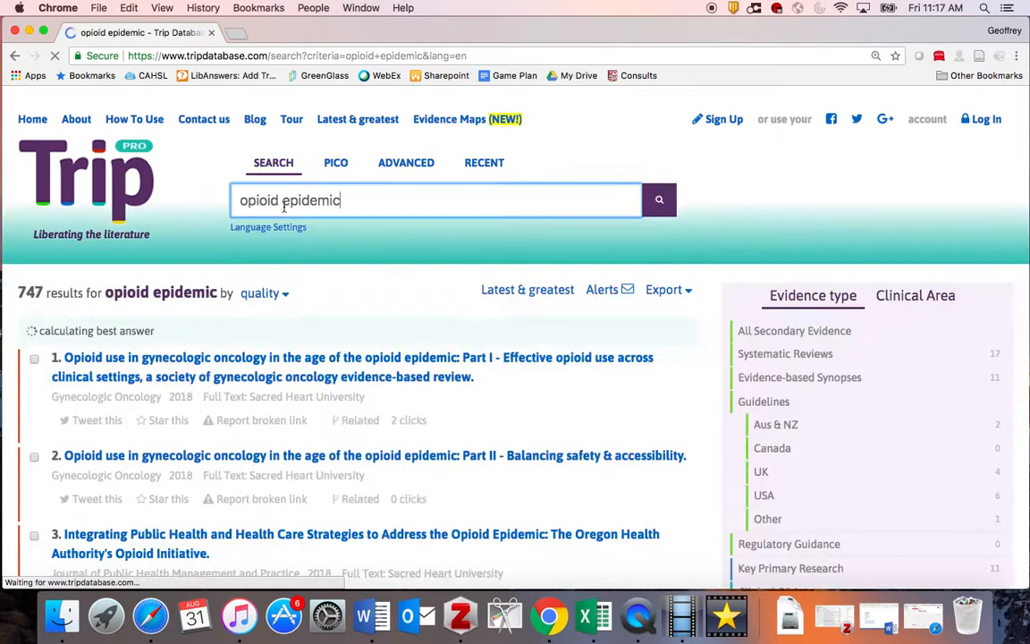
Step: Examine the opioid epidemic results and their Sacred Heart University full-text links, highlighting the one under result 9
scroll(340, 383, "down", 5)
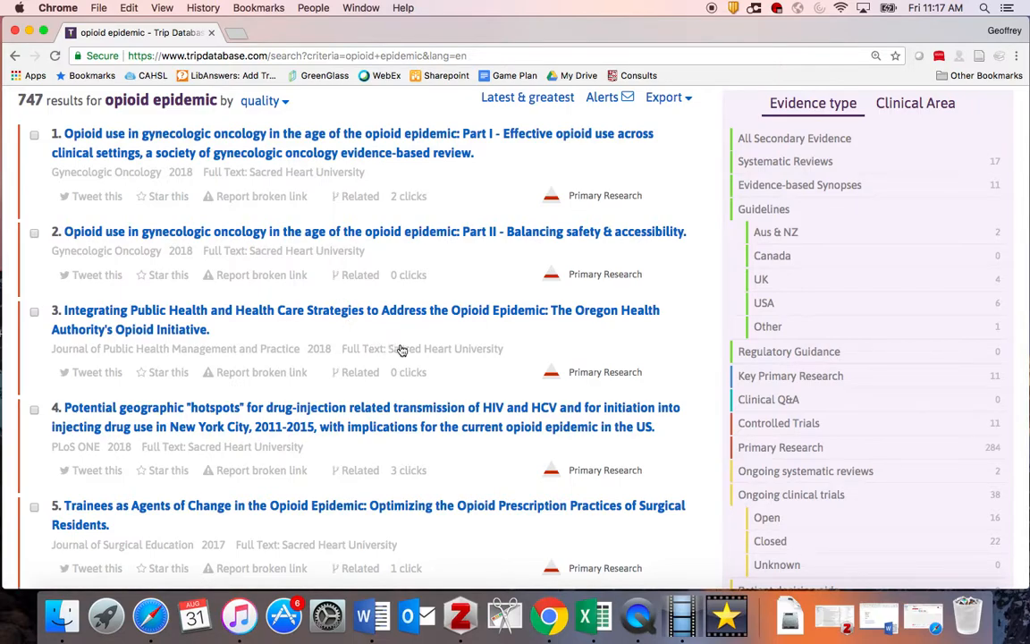
scroll(406, 354, "down", 3)
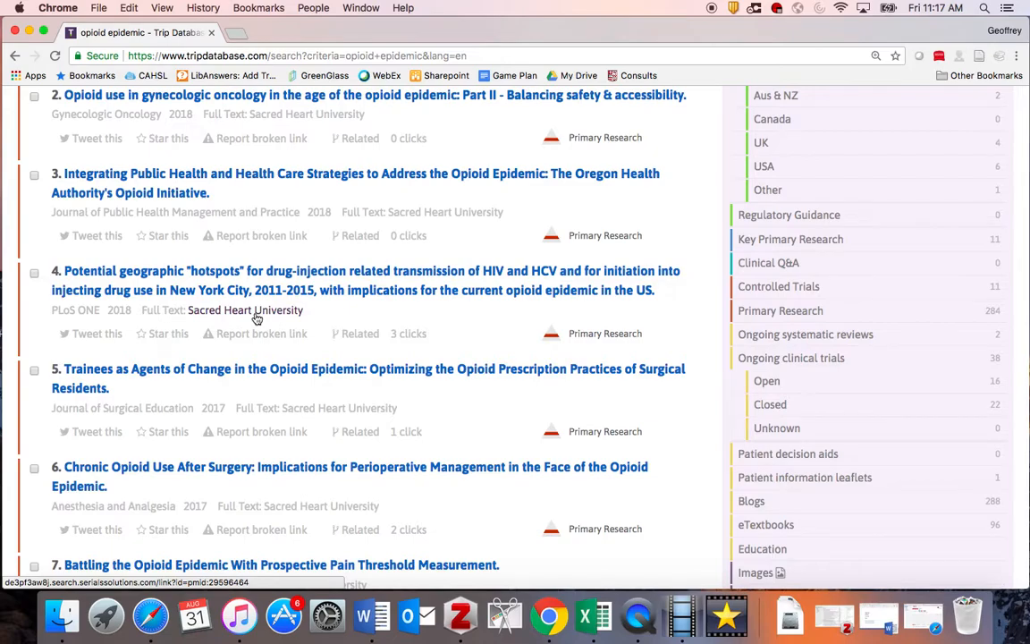
scroll(294, 414, "down", 2)
scroll(294, 414, "down", 4)
scroll(294, 414, "down", 3)
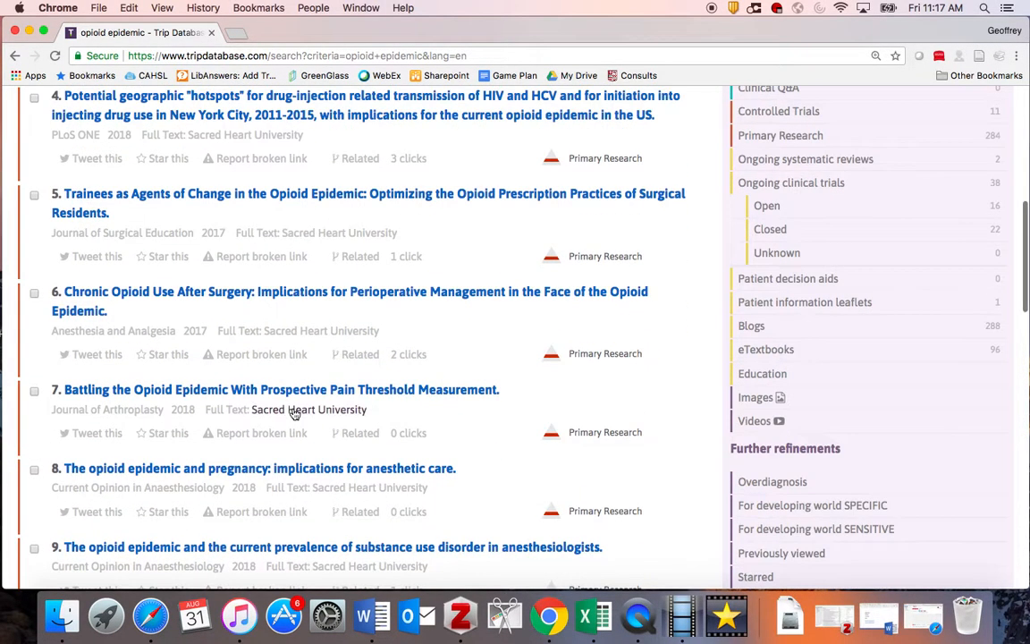
scroll(295, 412, "down", 5)
scroll(293, 411, "down", 10)
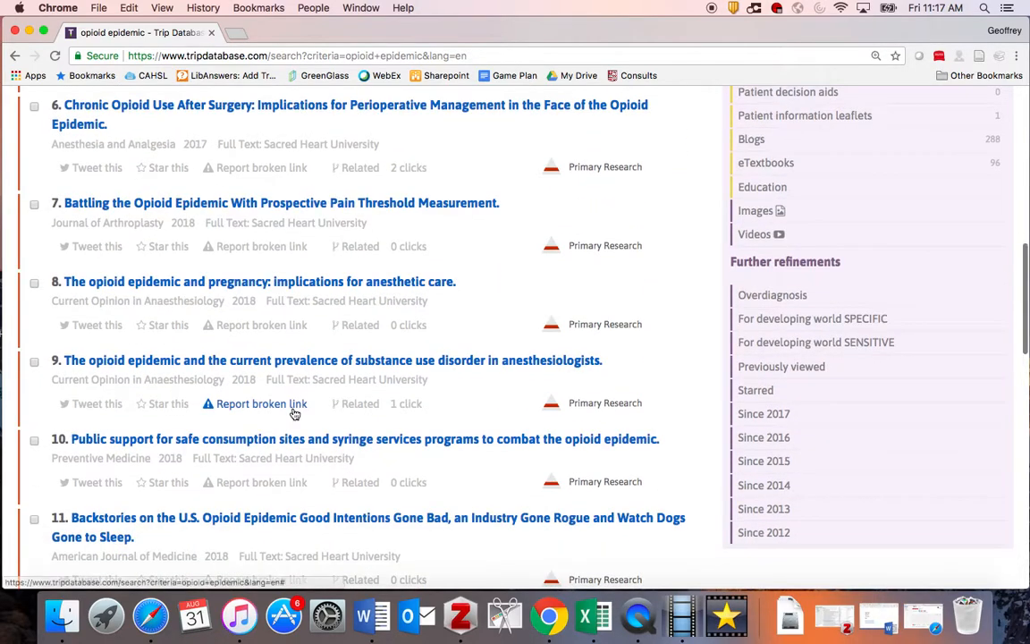
scroll(293, 411, "up", 2)
scroll(294, 411, "down", 4)
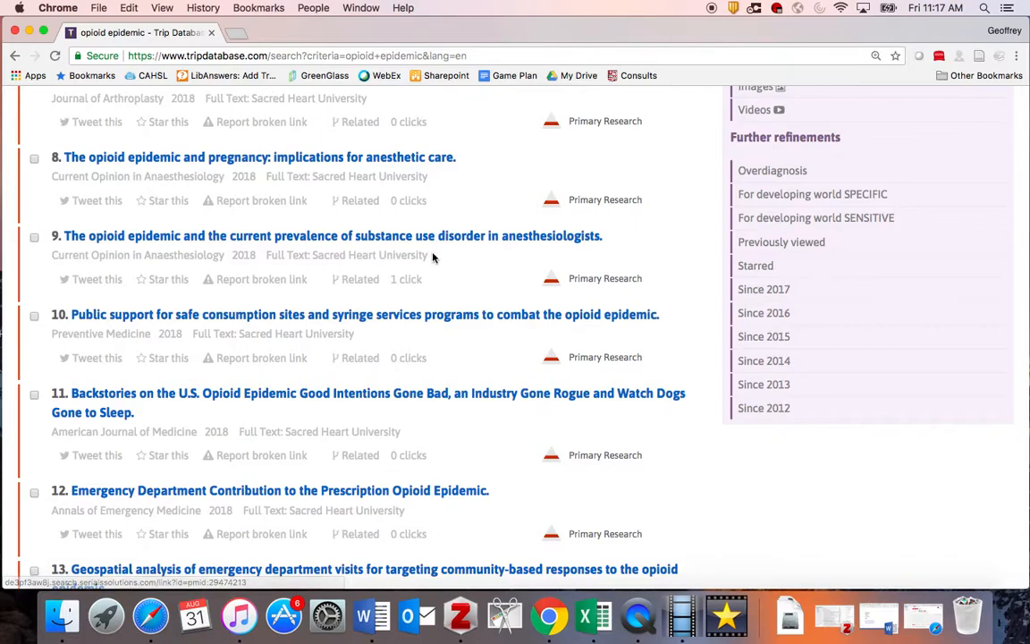
left_click_drag(428, 255, 266, 255)
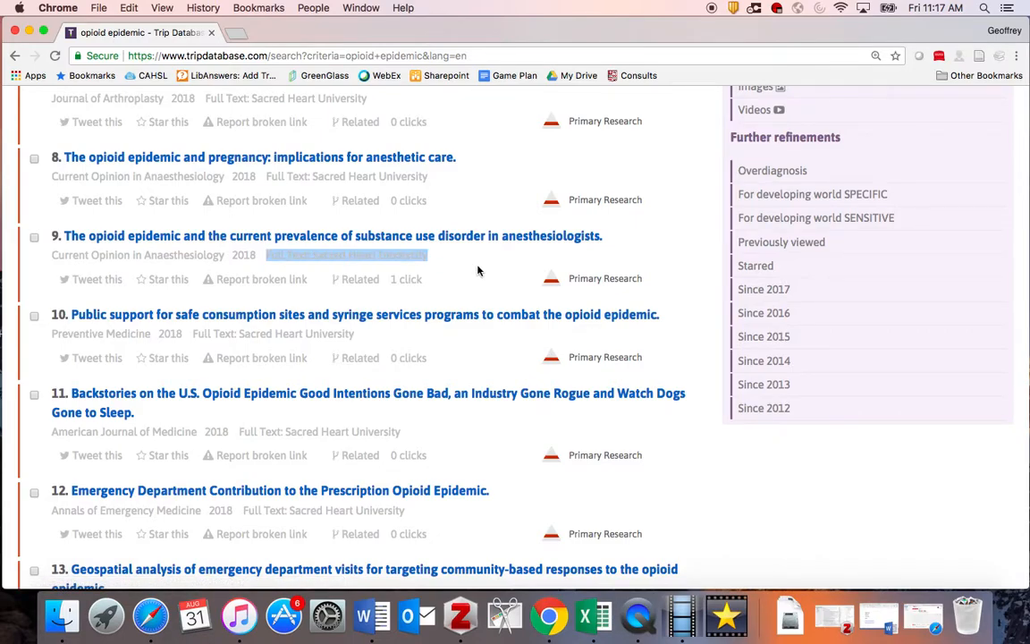
left_click(400, 258)
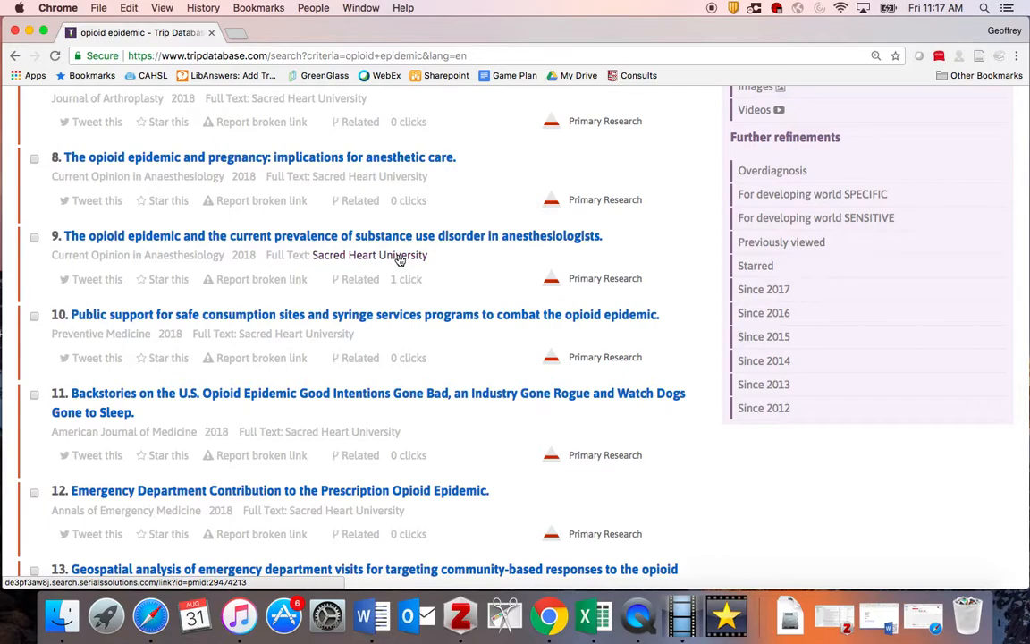
Step: Examine the evidence-type labels beside the search results, highlighting the Primary Research label of result 4
scroll(400, 258, "up", 10)
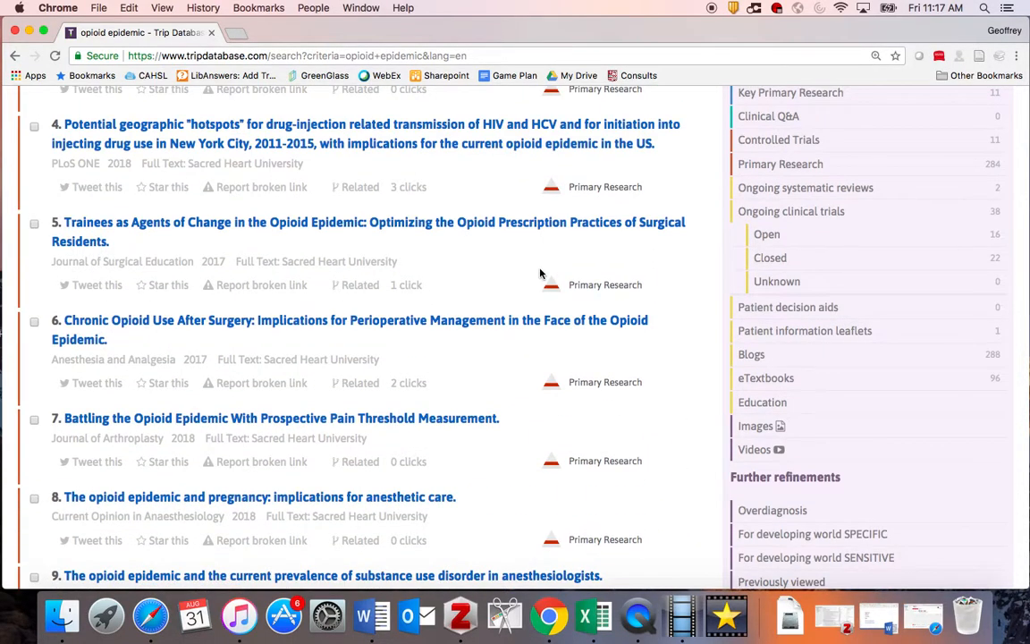
scroll(540, 275, "up", 8)
scroll(540, 273, "up", 6)
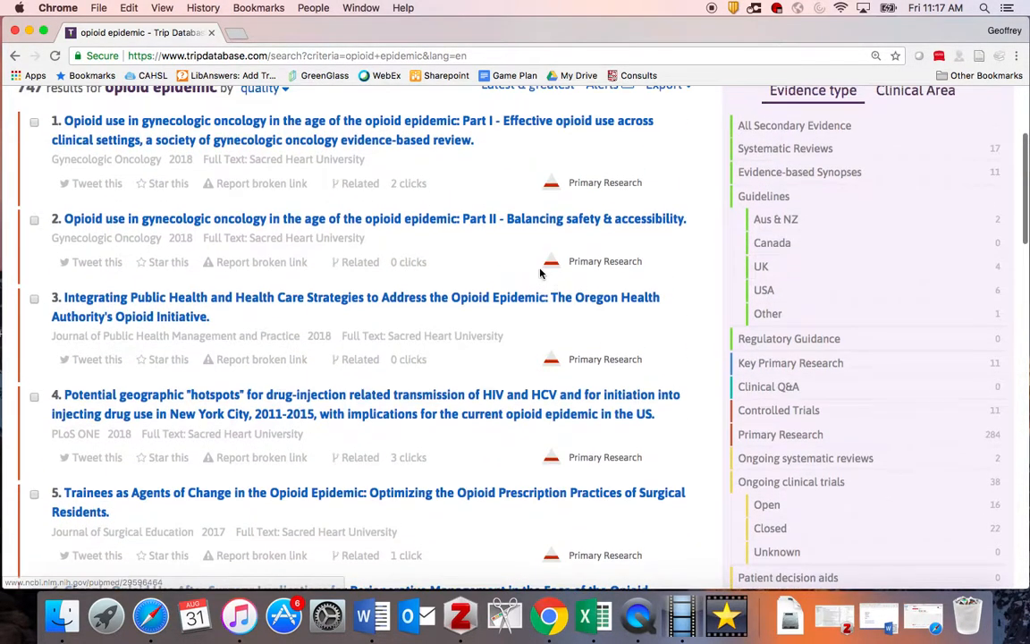
scroll(540, 274, "down", 2)
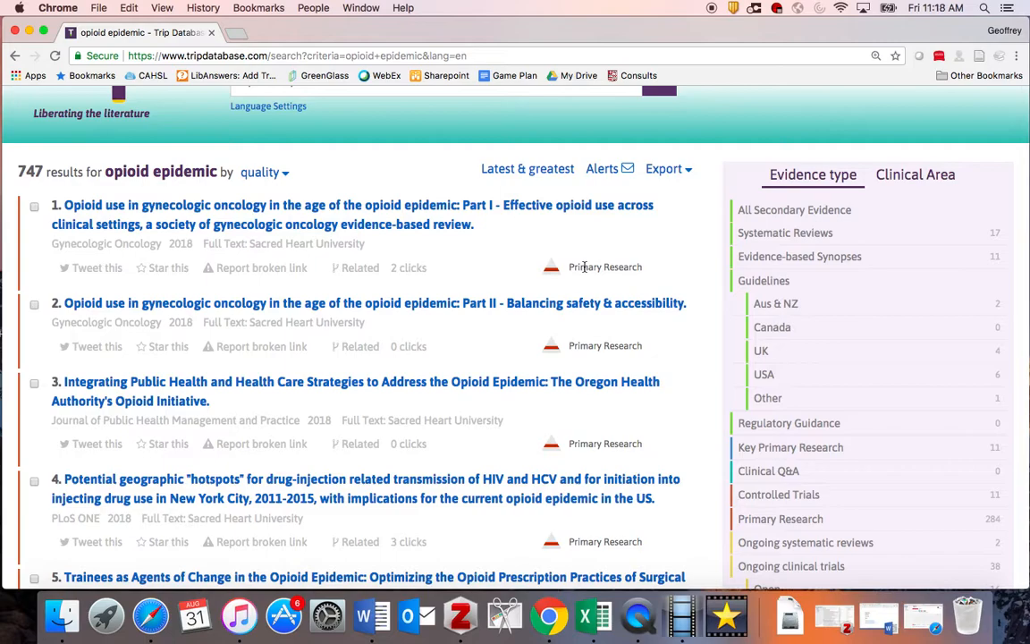
scroll(668, 331, "down", 5)
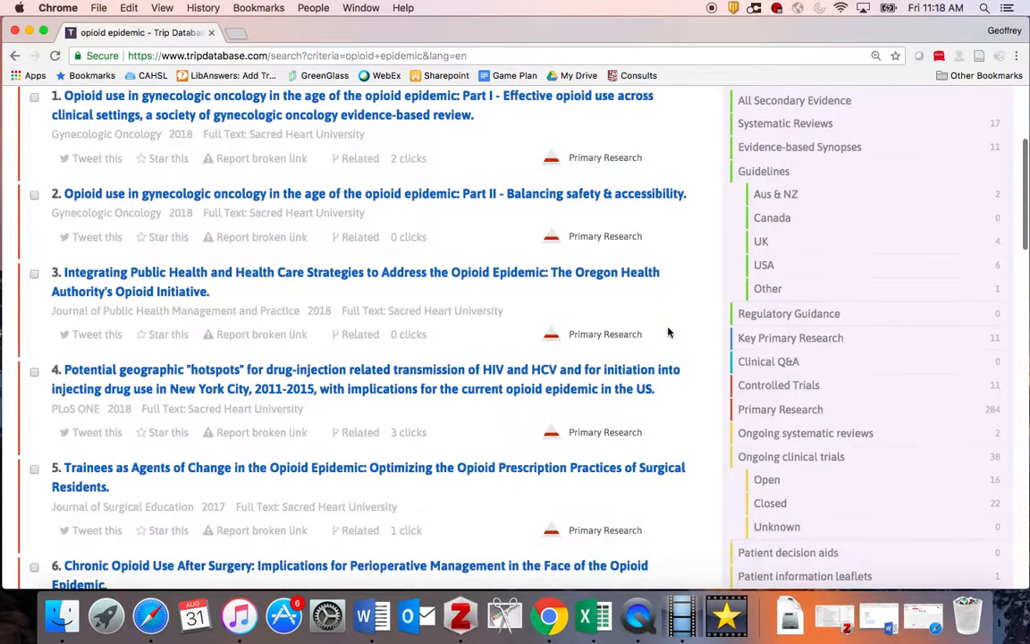
triple_click(578, 302)
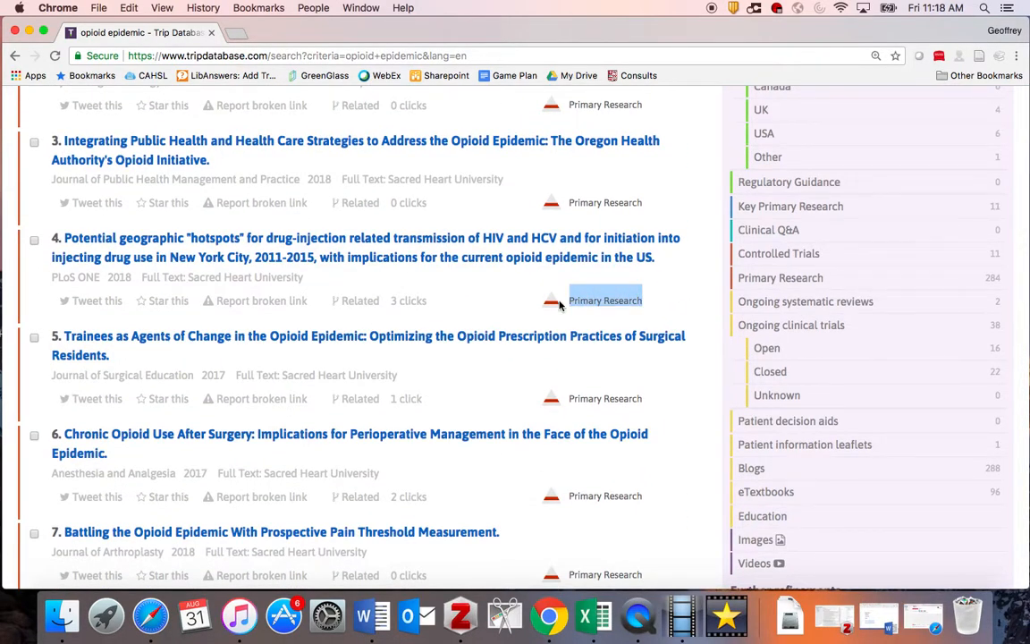
left_click(653, 301)
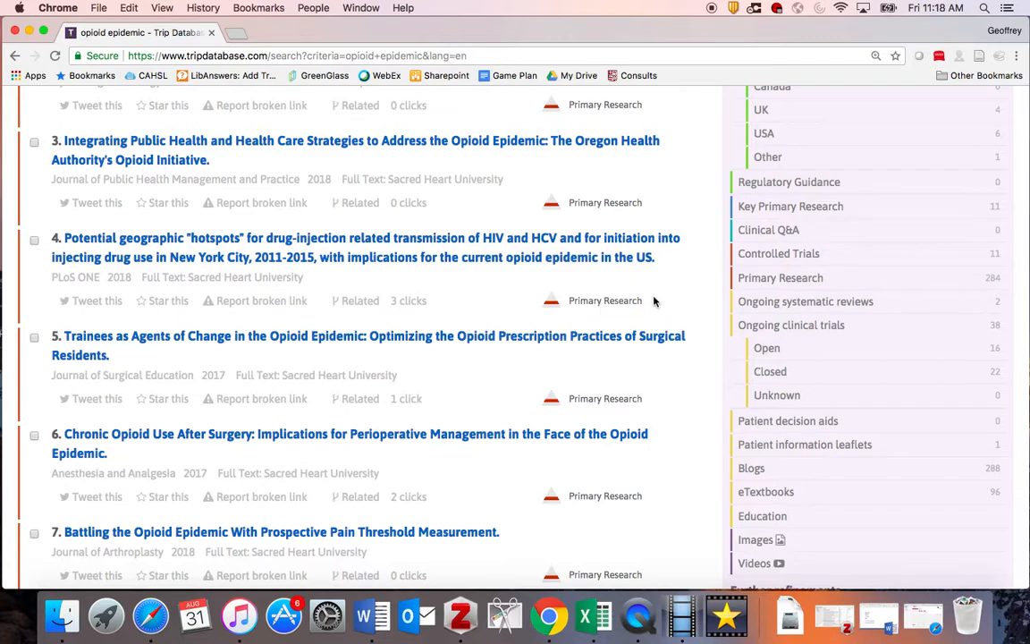
scroll(653, 301, "down", 6)
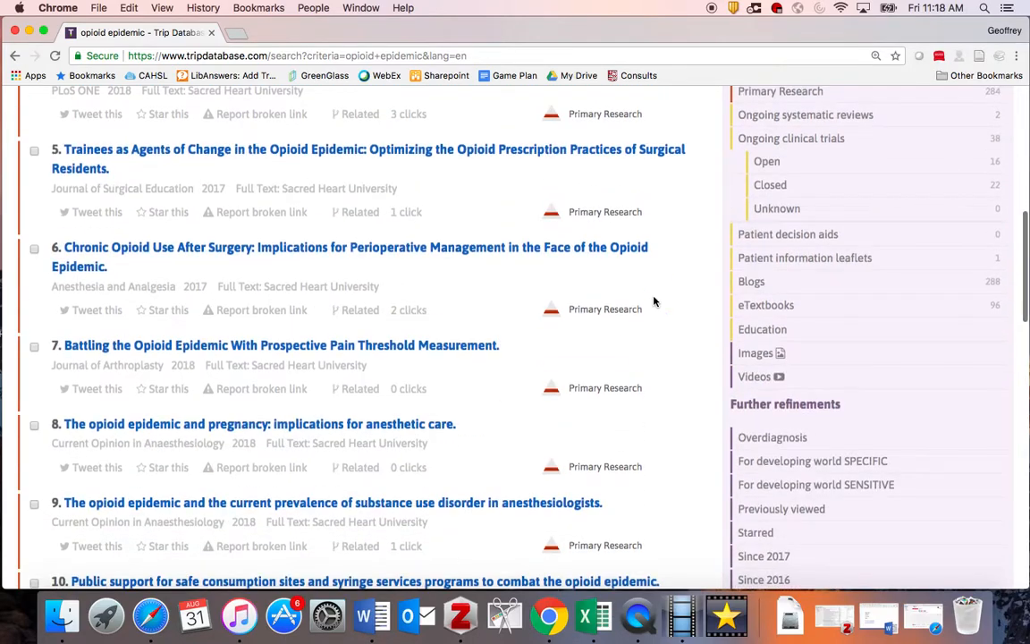
Step: Filter the opioid epidemic results by evidence type to show only Systematic Reviews
scroll(654, 301, "down", 10)
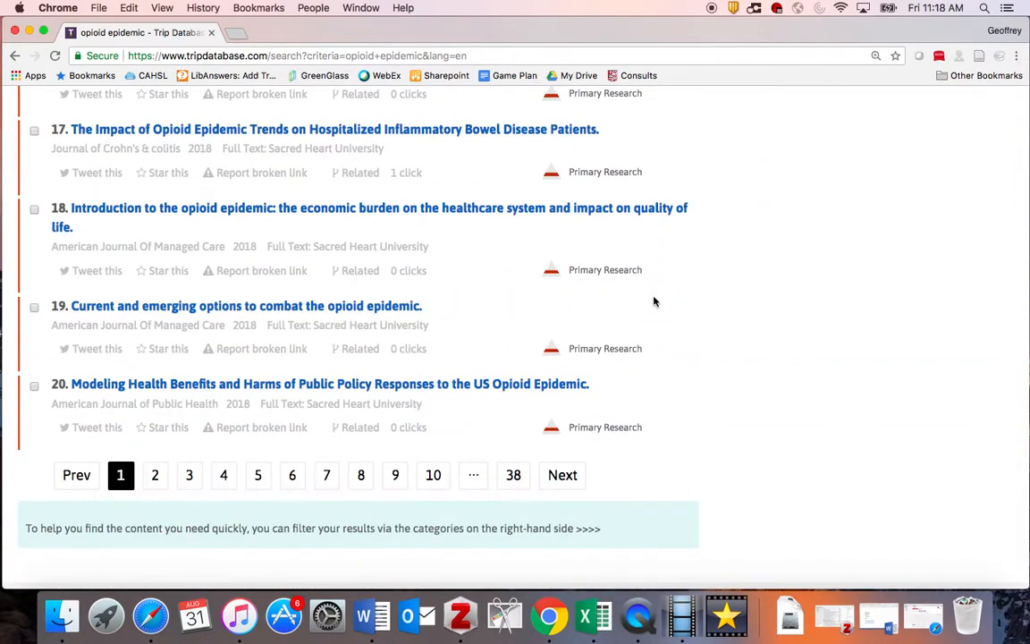
scroll(654, 301, "up", 15)
scroll(654, 301, "up", 3)
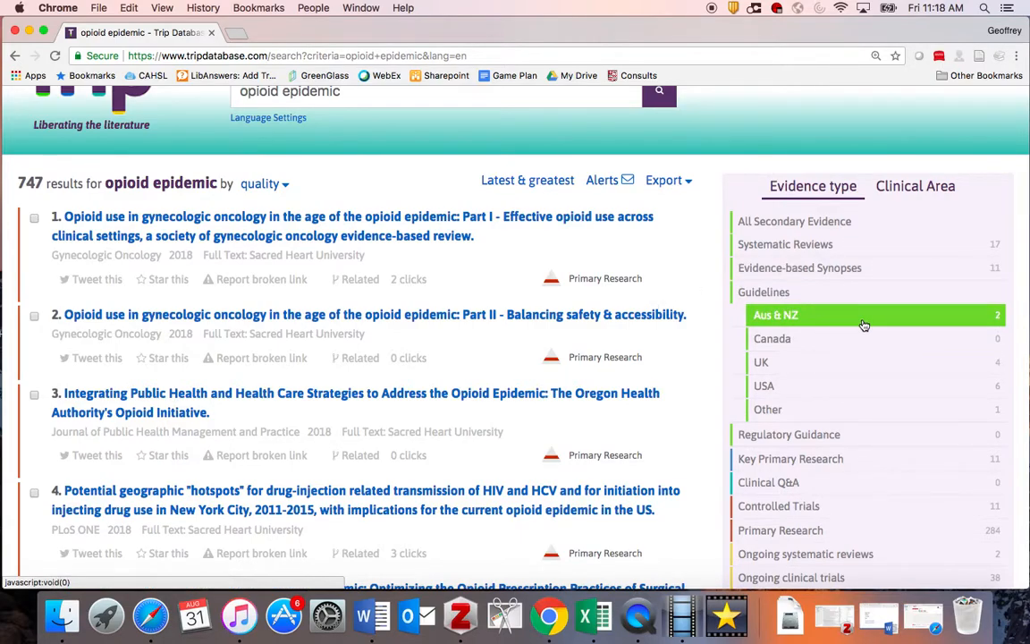
scroll(863, 324, "down", 3)
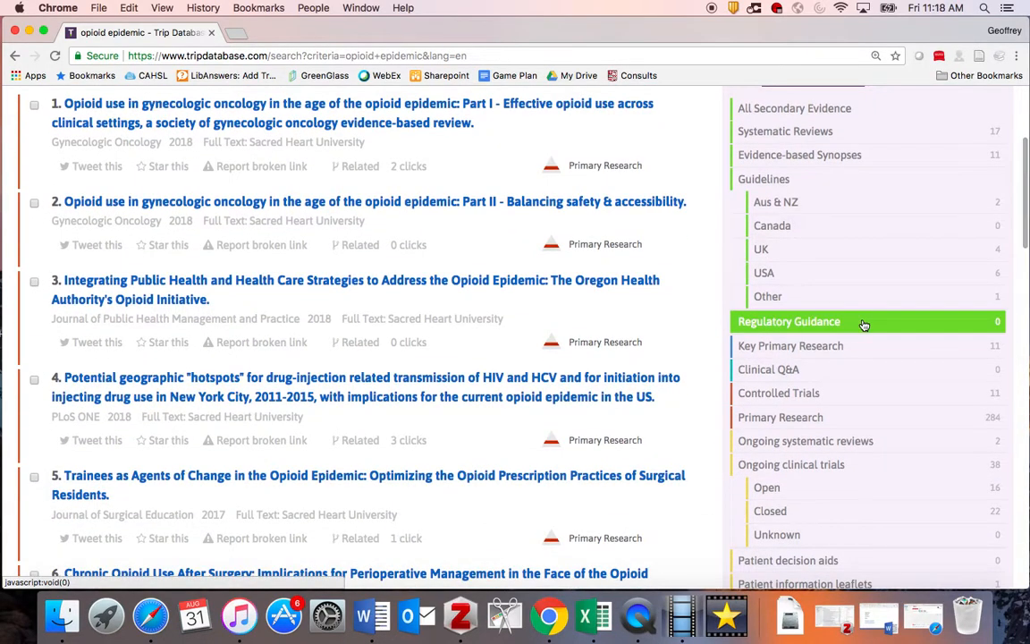
scroll(863, 325, "down", 3)
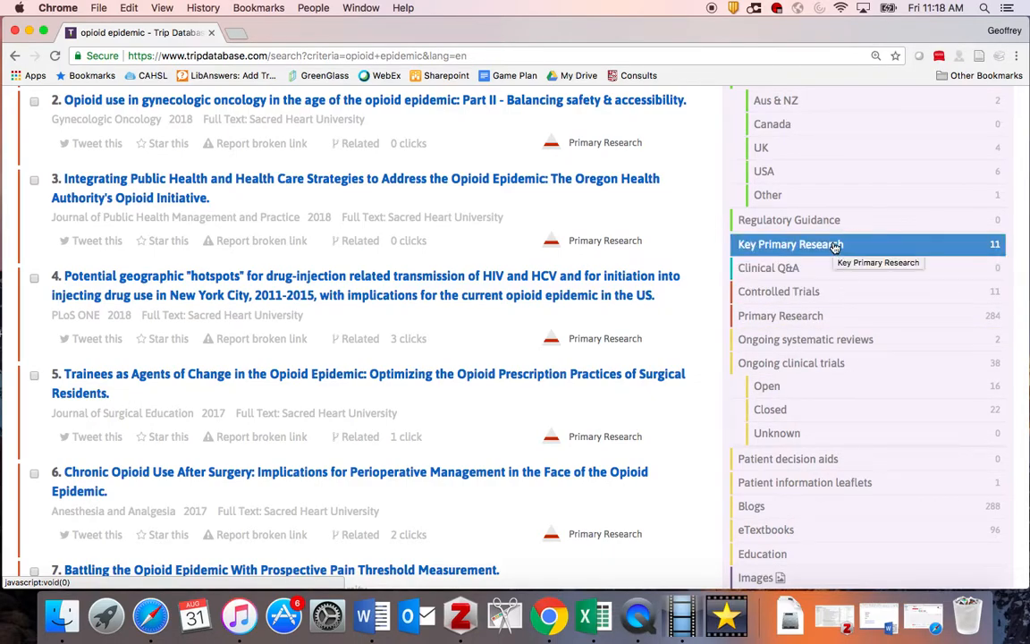
scroll(833, 246, "up", 2)
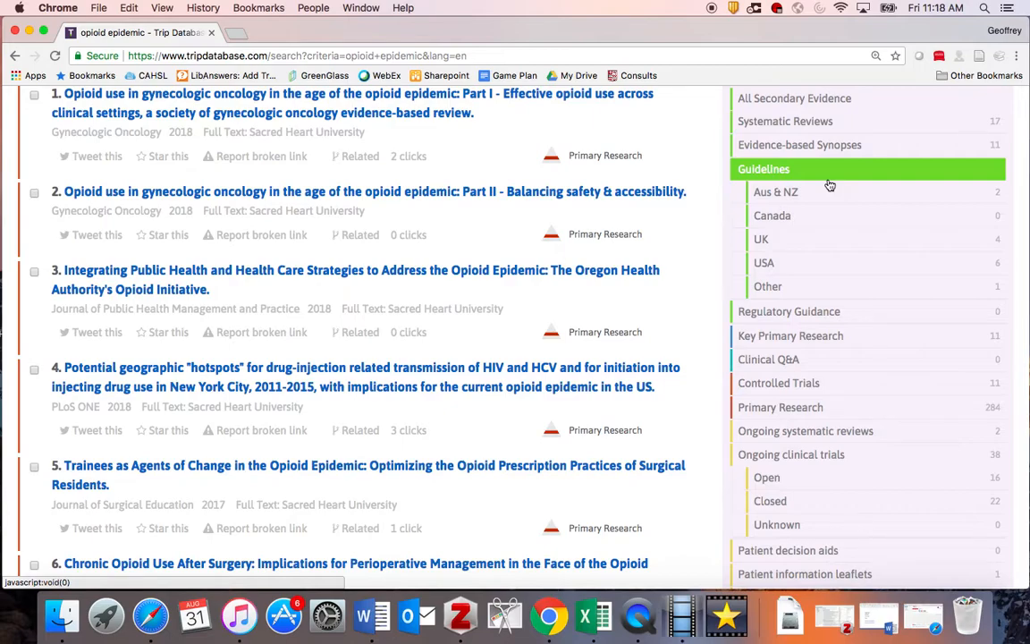
left_click(831, 130)
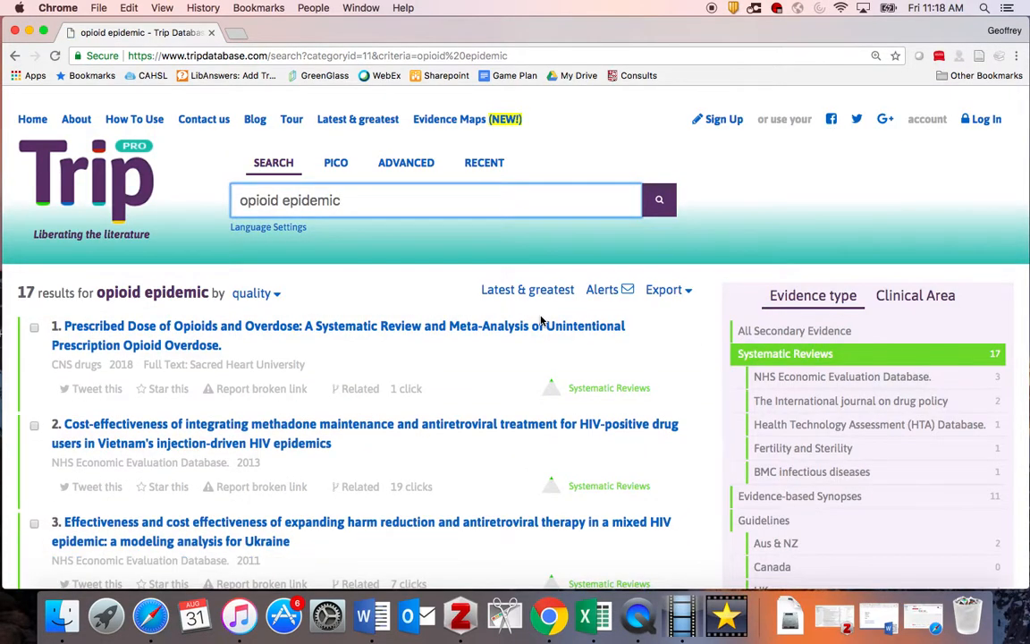
Step: Look over the filtered systematic reviews, including their source journals, years and full-text links
scroll(541, 320, "down", 3)
scroll(541, 320, "down", 1)
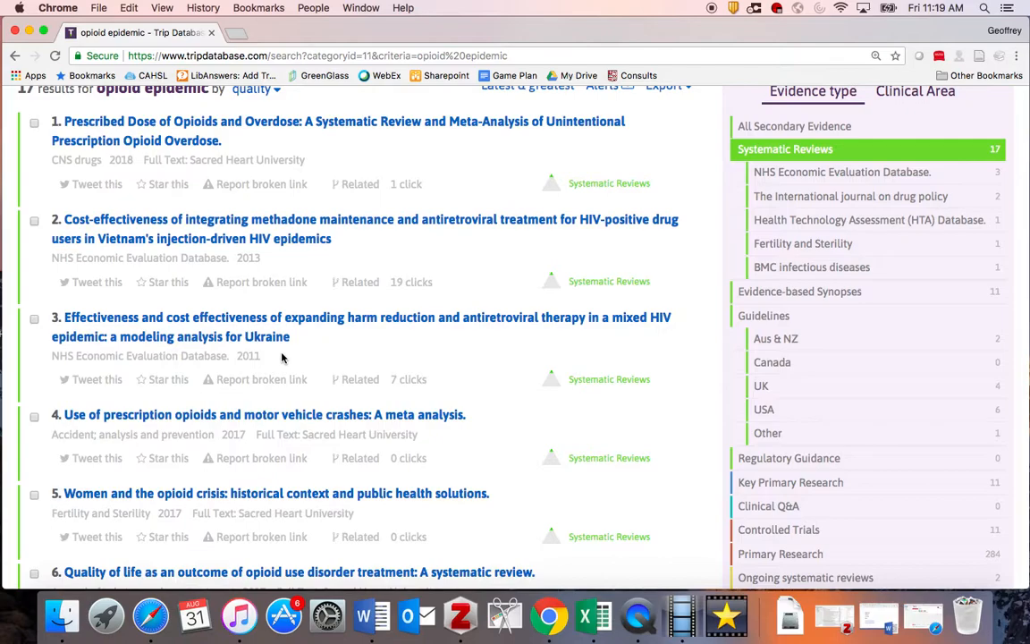
scroll(281, 358, "up", 3)
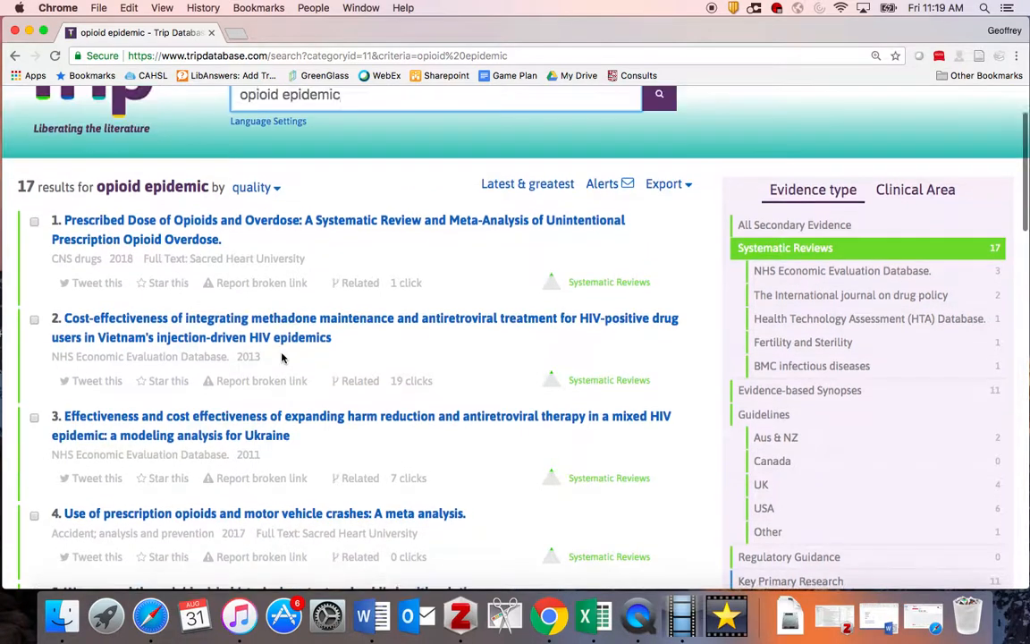
scroll(282, 358, "down", 1)
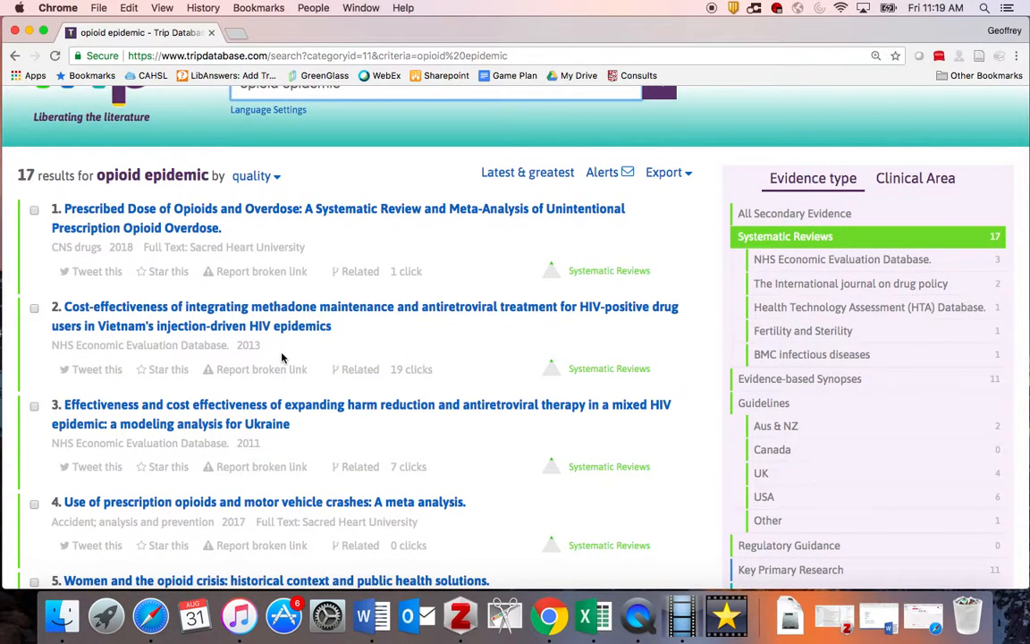